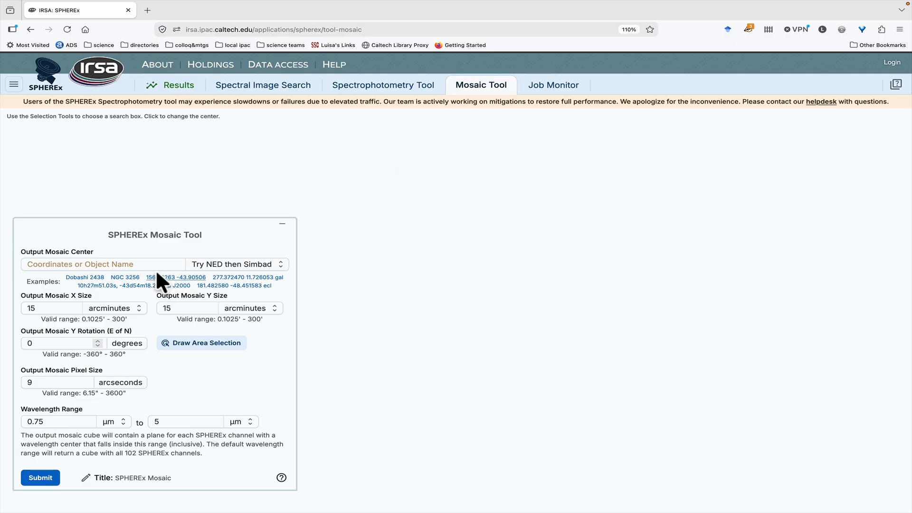
# - Centre the output mosaic on m101 and express its X size in degrees
pyautogui.click(148, 265)
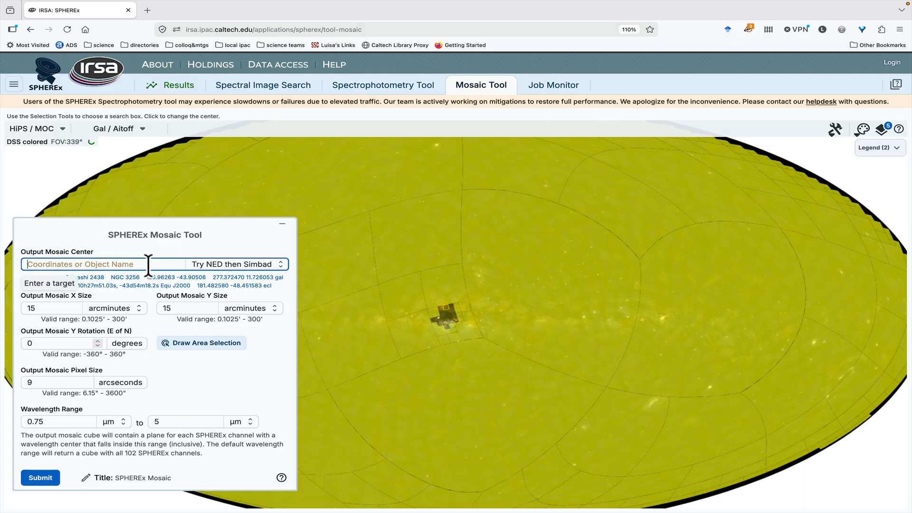
pyautogui.write('m101')
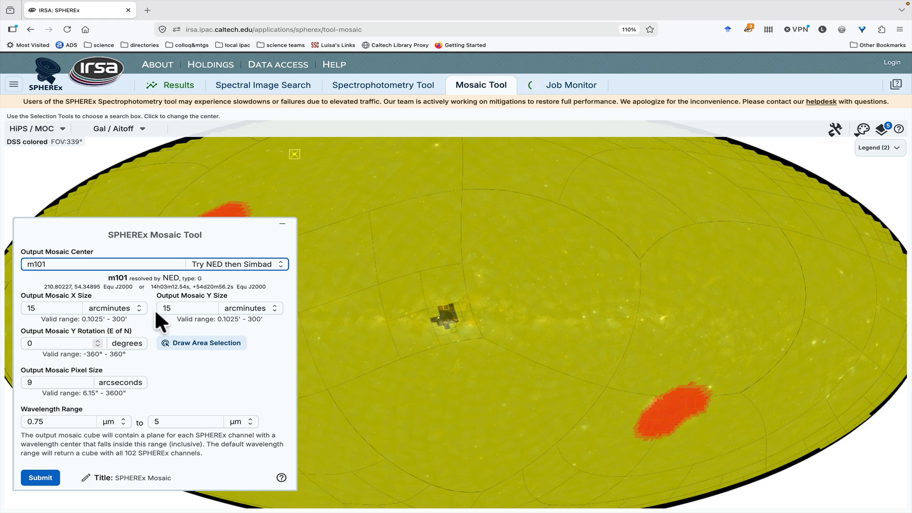
pyautogui.click(136, 308)
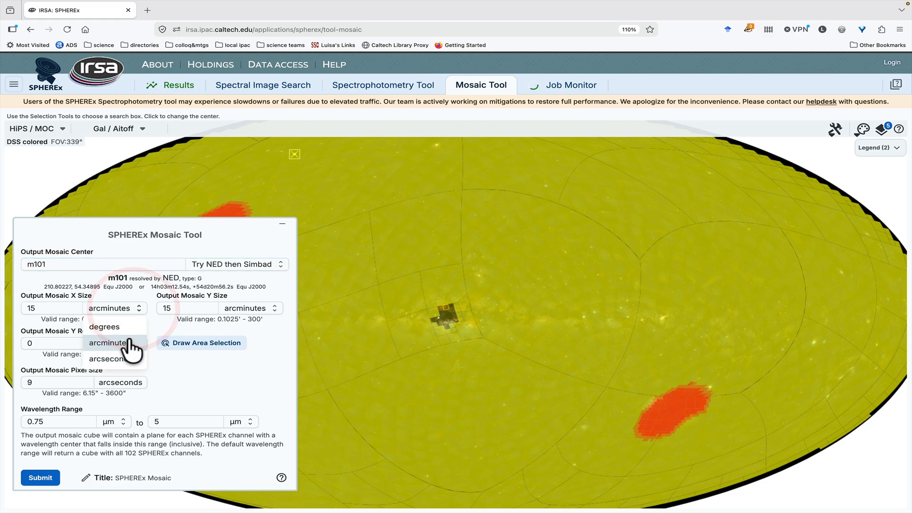
pyautogui.click(126, 328)
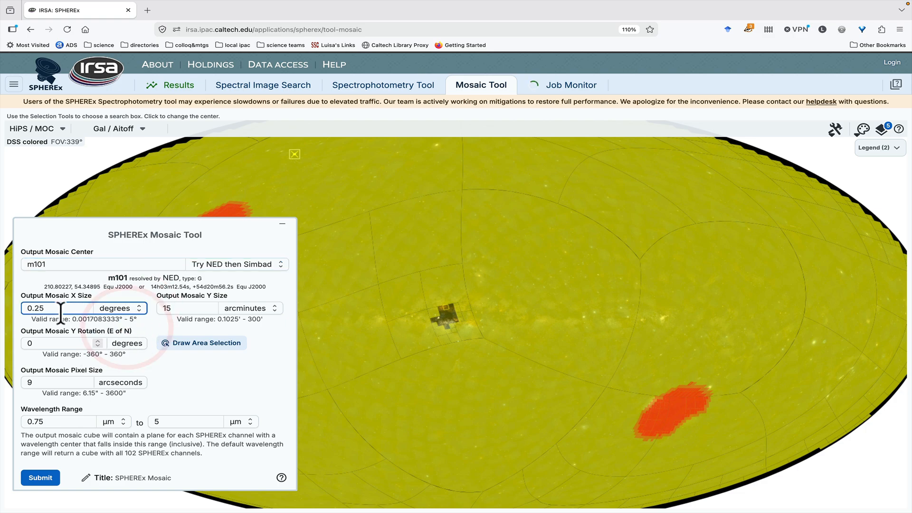
pyautogui.click(31, 308)
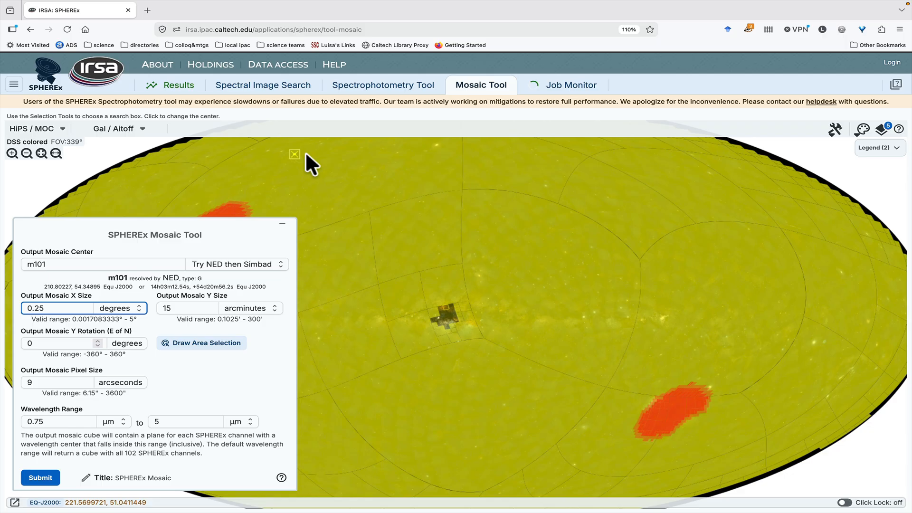
# - Submit the SPHEREx mosaic request and send the queued job to the background
pyautogui.moveTo(300, 154); pyautogui.dragTo(414, 288)
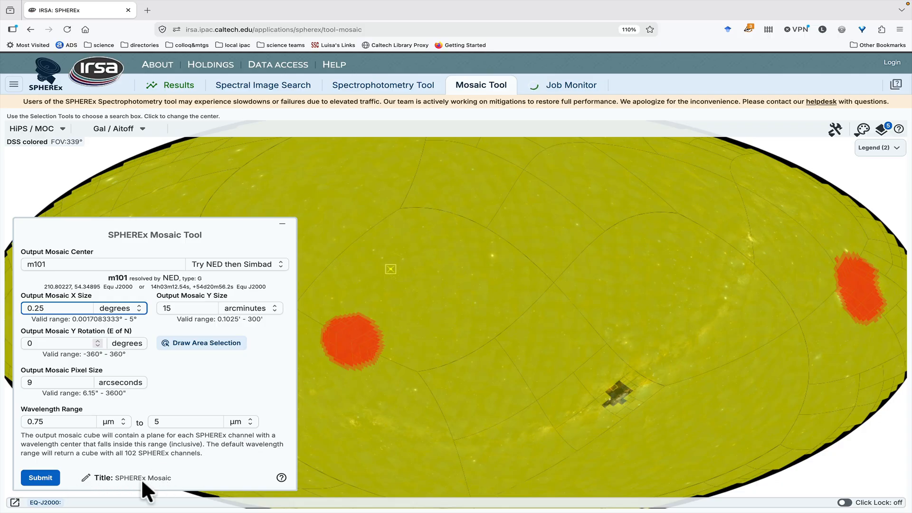
pyautogui.click(42, 478)
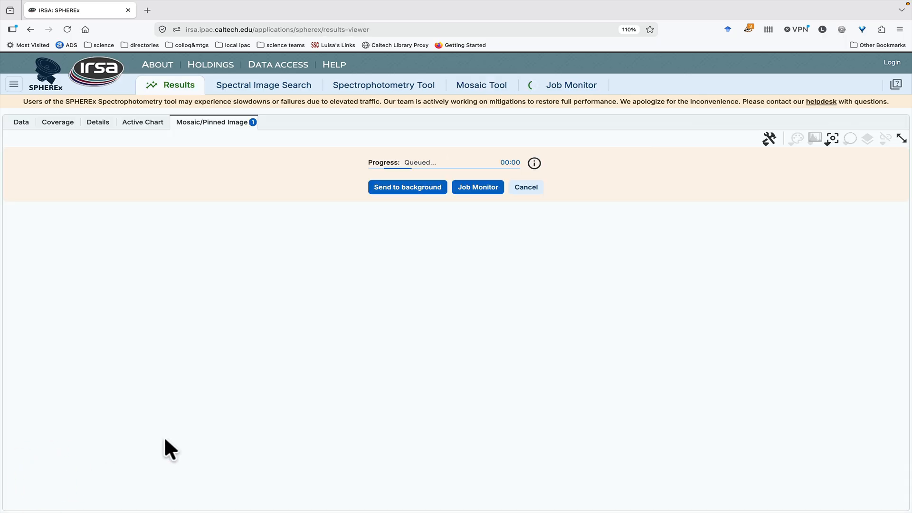
pyautogui.click(392, 189)
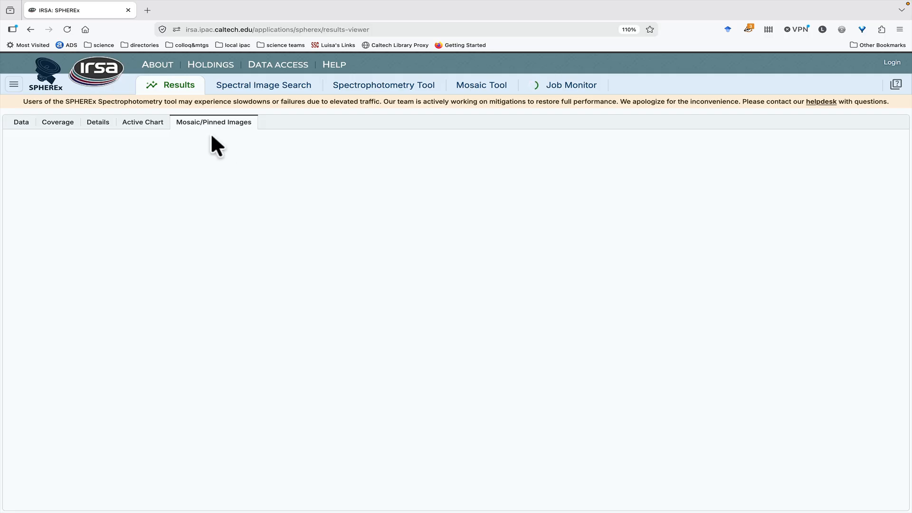
# - Look through the Data, Coverage, Details, Active Chart and Mosaic/Pinned Images result views
pyautogui.click(19, 123)
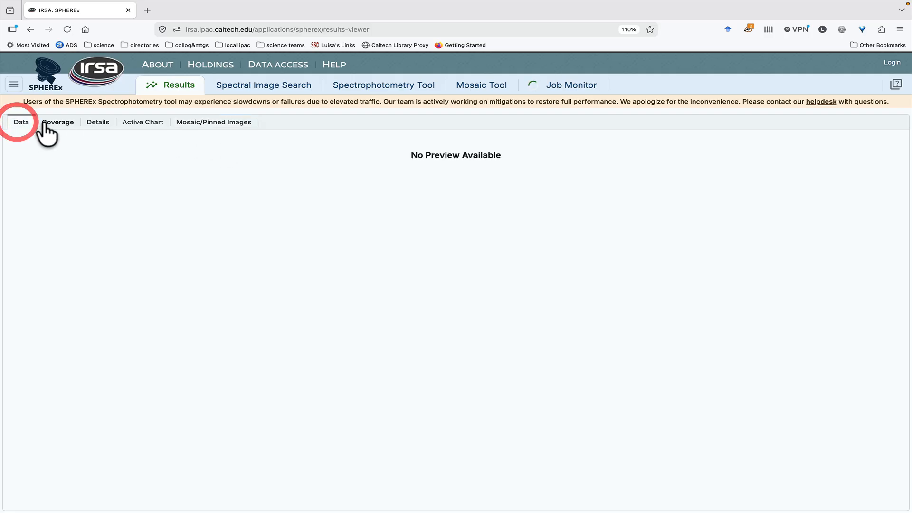
pyautogui.click(53, 125)
pyautogui.click(95, 124)
pyautogui.click(134, 129)
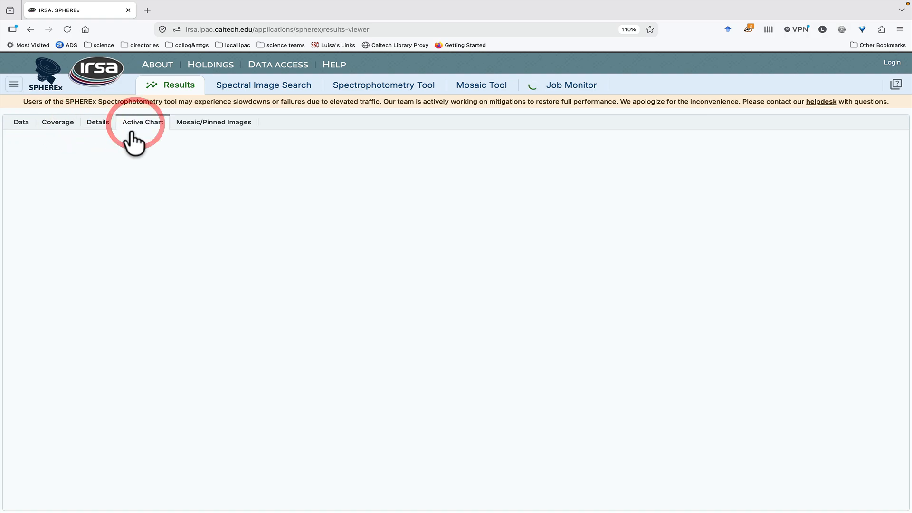
pyautogui.click(208, 125)
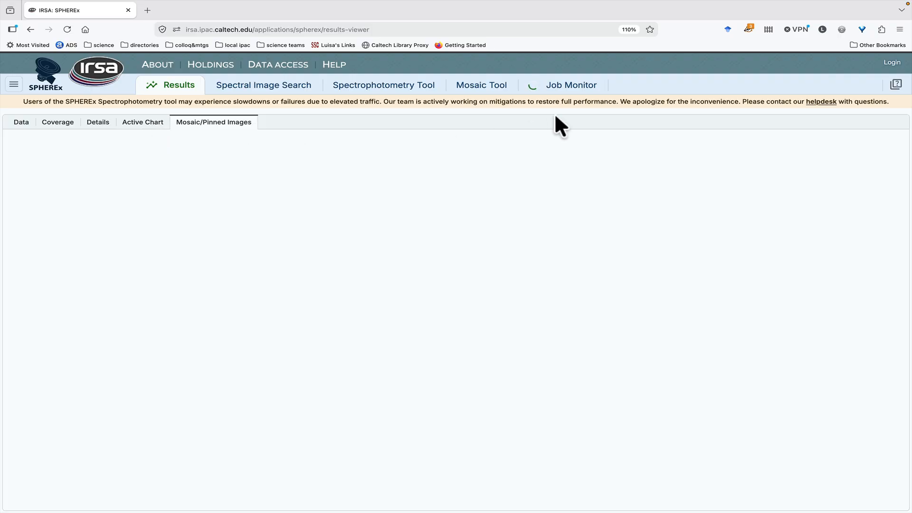
# - Open the results of the completed M101 mosaic job and cycle through its NHITS and FLAGS extensions back to IMAGE
pyautogui.click(558, 95)
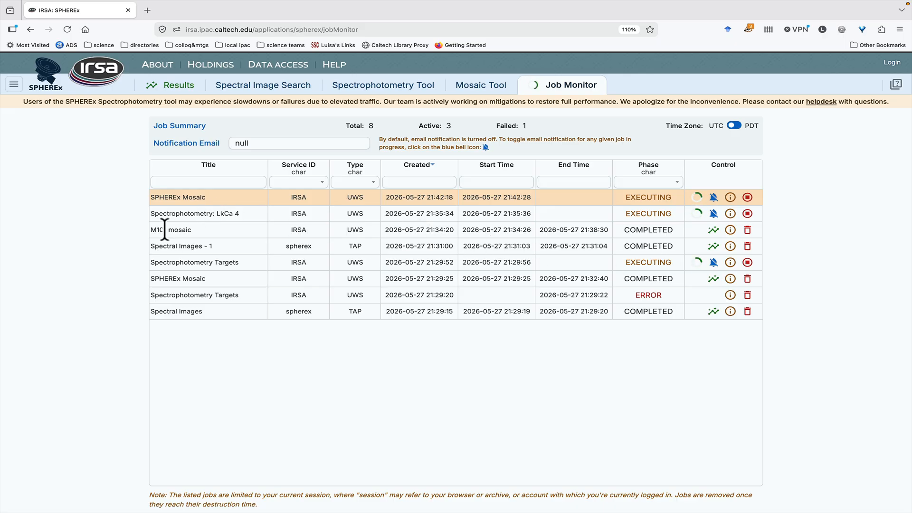
pyautogui.click(714, 231)
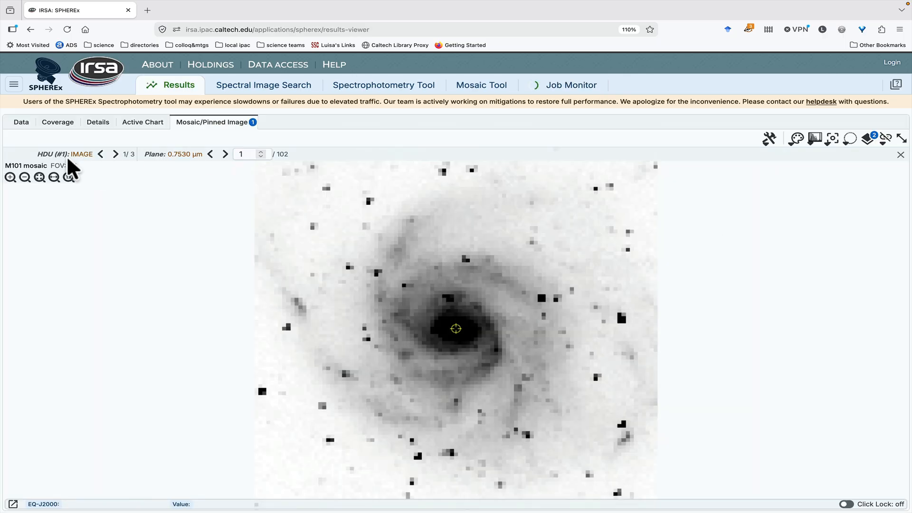
pyautogui.click(115, 154)
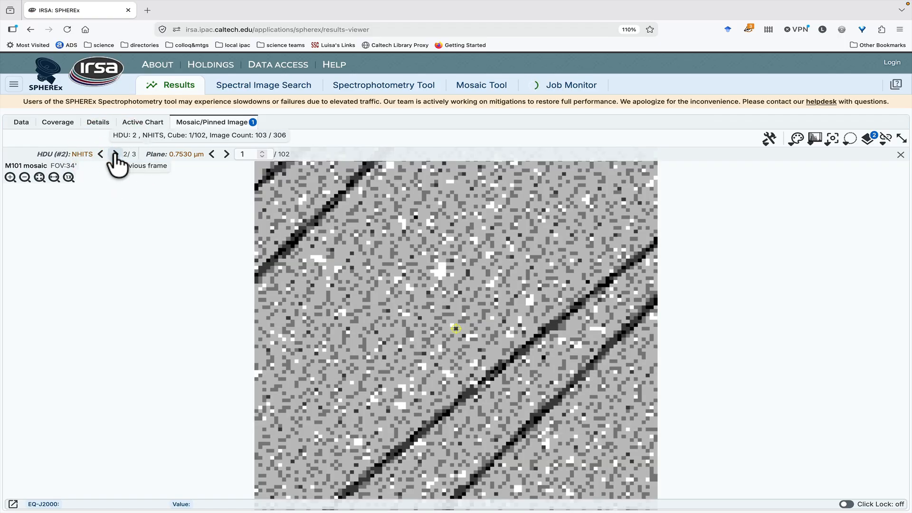
pyautogui.click(115, 154)
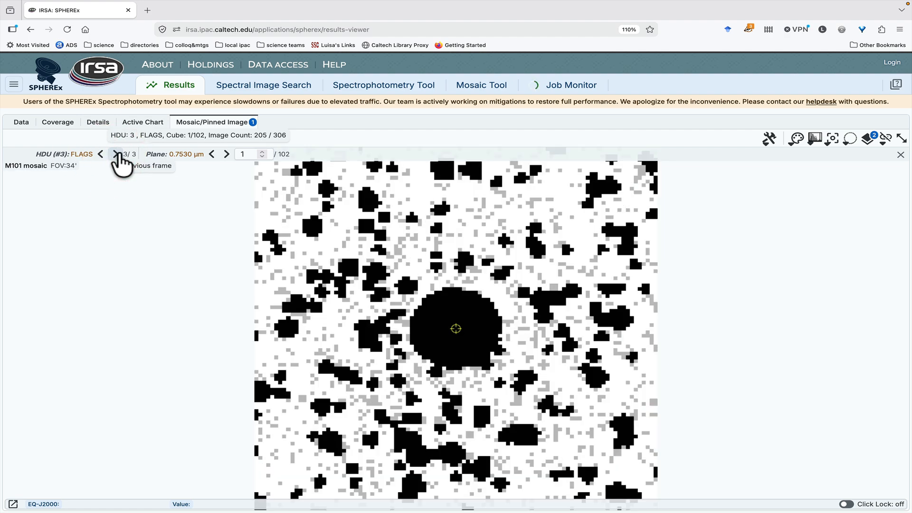
pyautogui.click(115, 154)
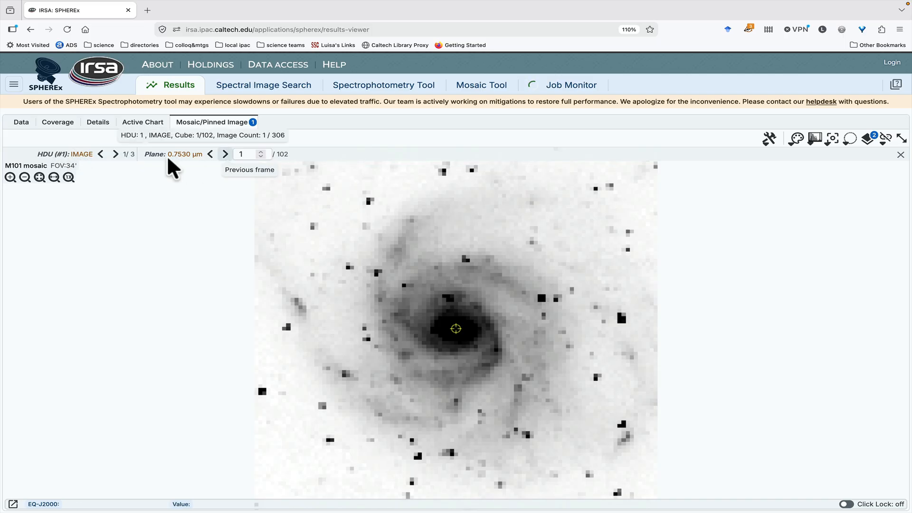
# - Step forward through all wavelength planes of the M101 mosaic's IMAGE extension until it wraps around to plane 1
pyautogui.click(224, 155)
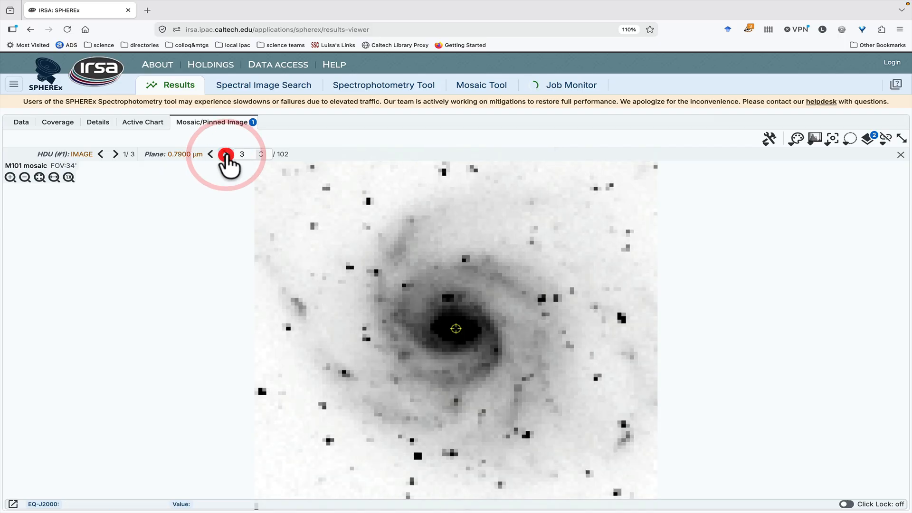
pyautogui.click(224, 154)
pyautogui.click(224, 155)
pyautogui.click(224, 154)
pyautogui.click(225, 155)
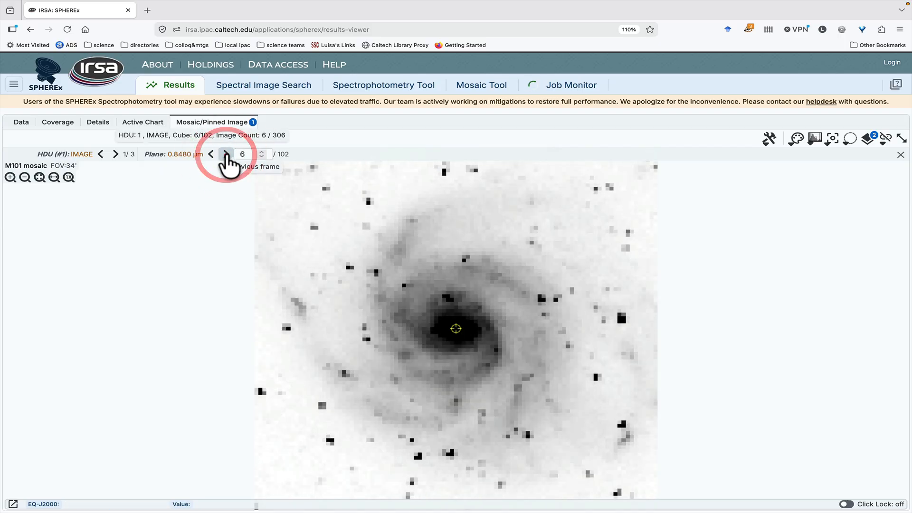
pyautogui.click(225, 155)
pyautogui.click(224, 154)
pyautogui.click(225, 154)
pyautogui.click(225, 154)
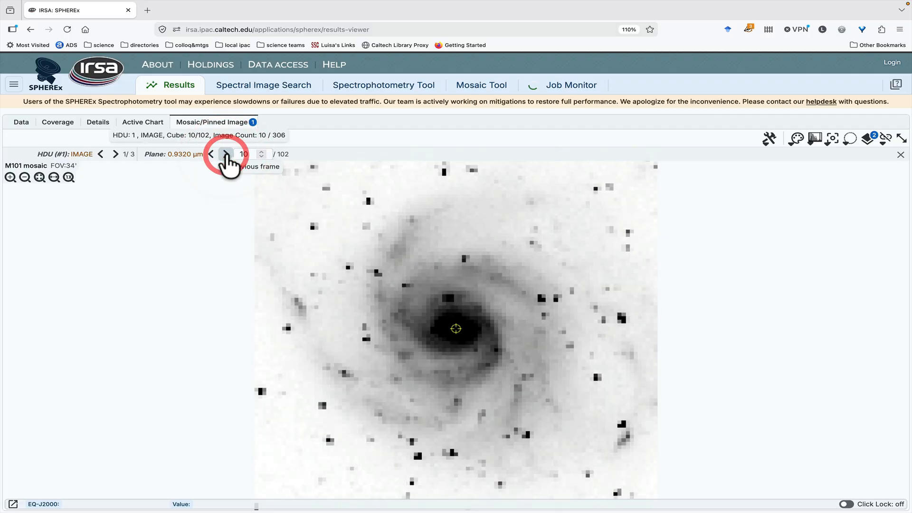
pyautogui.click(225, 154)
pyautogui.click(224, 154)
pyautogui.click(223, 155)
pyautogui.click(224, 154)
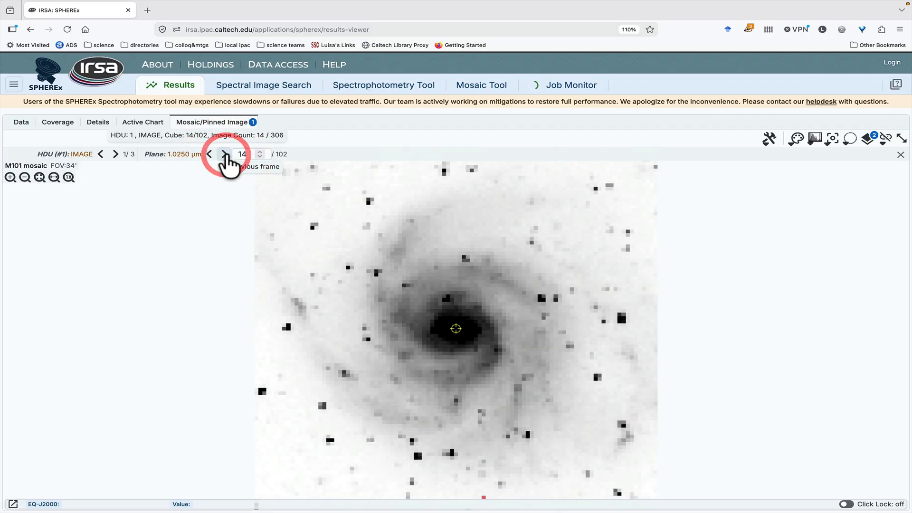
pyautogui.click(223, 154)
pyautogui.click(223, 155)
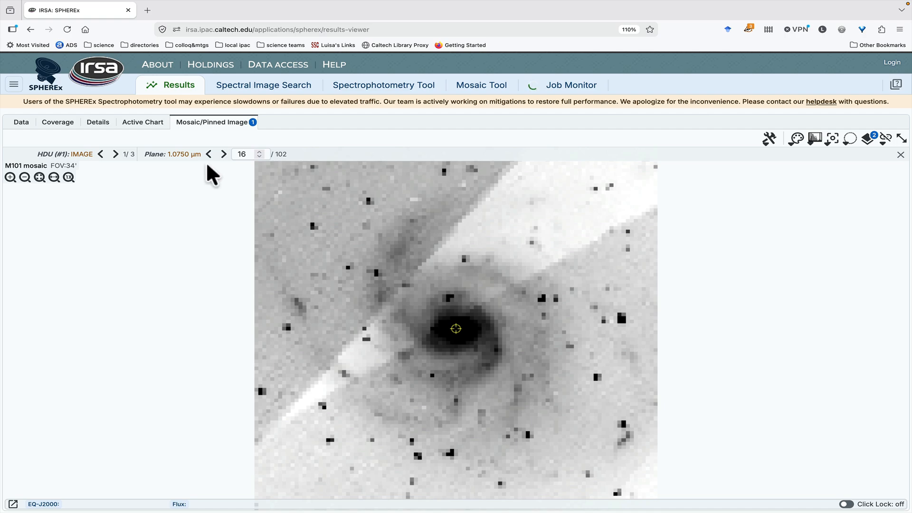
pyautogui.click(222, 154)
pyautogui.click(220, 155)
pyautogui.click(220, 155)
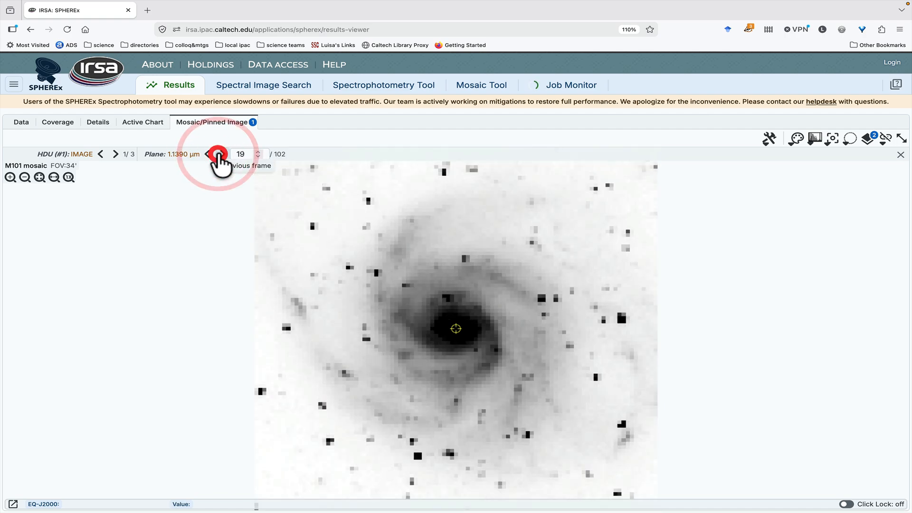
pyautogui.click(220, 156)
pyautogui.click(221, 157)
pyautogui.click(221, 156)
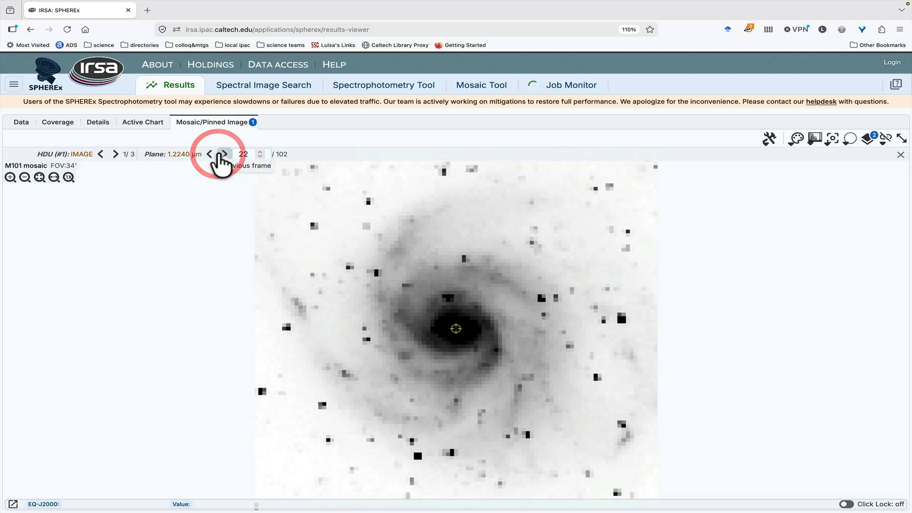
pyautogui.click(220, 156)
pyautogui.click(220, 155)
pyautogui.click(219, 156)
pyautogui.click(220, 155)
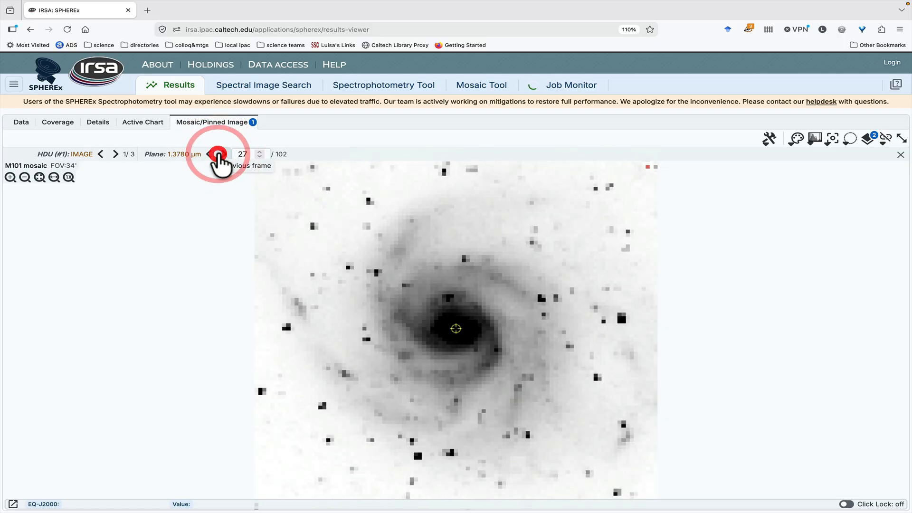
pyautogui.click(220, 156)
pyautogui.click(220, 156)
pyautogui.click(220, 156)
pyautogui.click(220, 157)
pyautogui.click(220, 156)
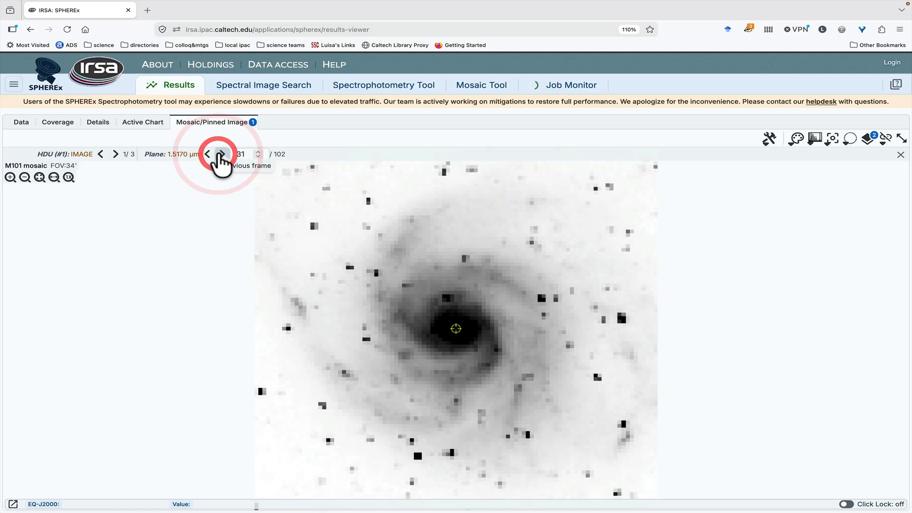
pyautogui.click(219, 155)
pyautogui.click(220, 155)
pyautogui.click(220, 156)
pyautogui.click(220, 155)
pyautogui.click(220, 156)
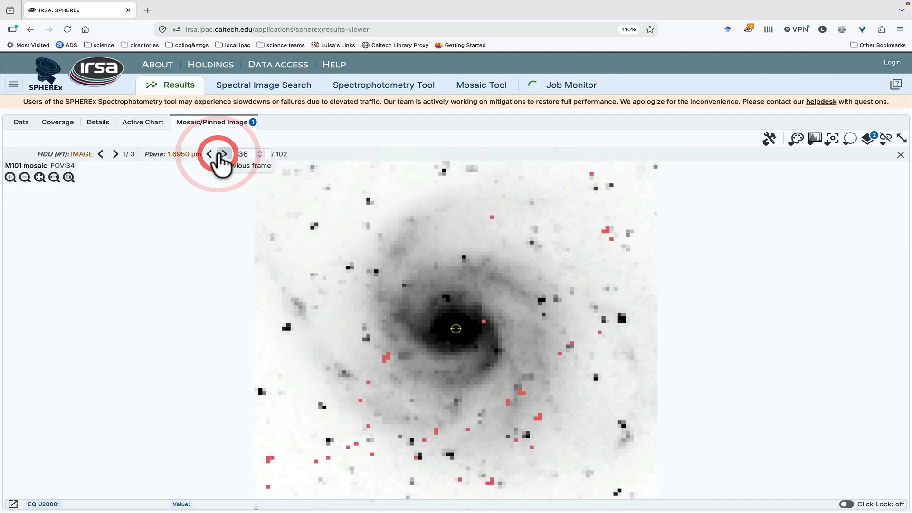
pyautogui.click(220, 156)
pyautogui.click(220, 156)
pyautogui.click(219, 157)
pyautogui.click(219, 156)
pyautogui.click(220, 156)
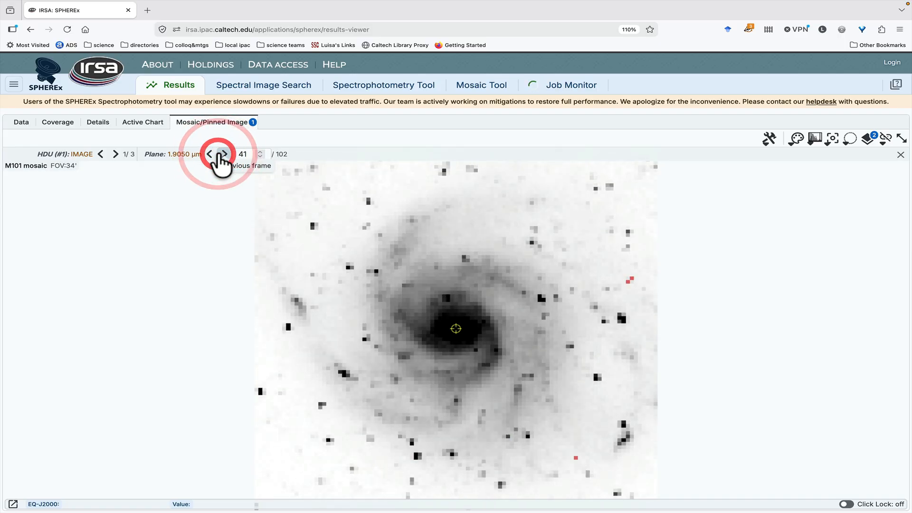
pyautogui.click(220, 156)
pyautogui.click(220, 156)
pyautogui.click(220, 156)
pyautogui.click(221, 156)
pyautogui.click(221, 156)
pyautogui.click(221, 157)
pyautogui.click(220, 156)
pyautogui.click(220, 156)
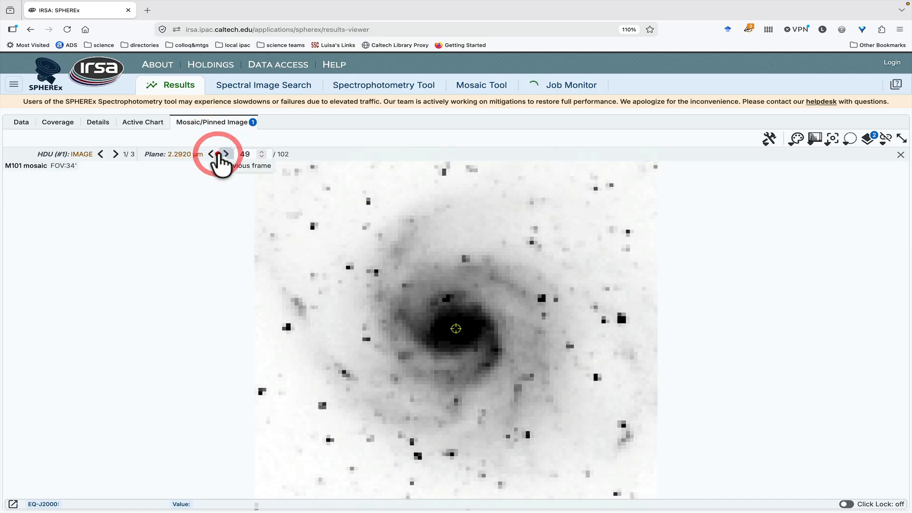
pyautogui.click(220, 156)
pyautogui.click(220, 156)
pyautogui.click(220, 156)
pyautogui.click(221, 156)
pyautogui.click(220, 156)
pyautogui.click(220, 156)
pyautogui.click(221, 156)
pyautogui.click(221, 156)
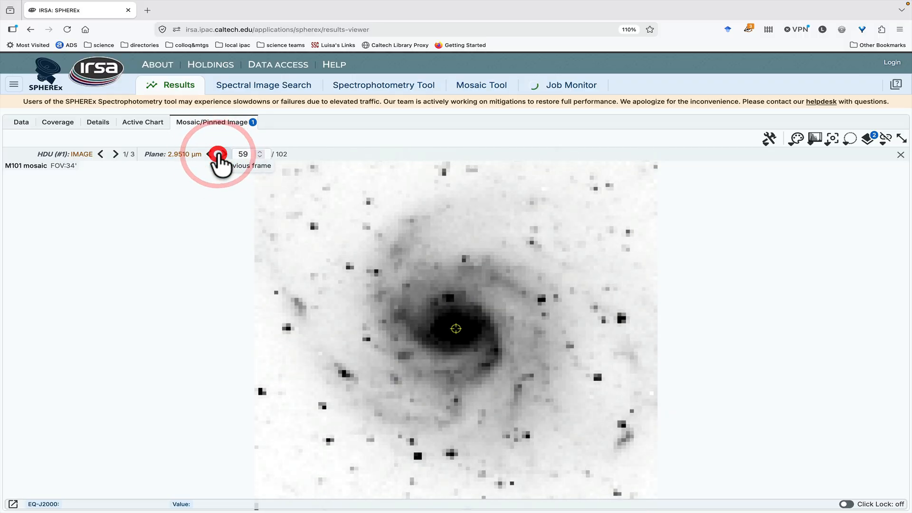
pyautogui.click(221, 156)
pyautogui.click(221, 156)
pyautogui.click(221, 156)
pyautogui.click(221, 156)
pyautogui.click(220, 156)
pyautogui.click(221, 156)
pyautogui.click(220, 156)
pyautogui.click(221, 156)
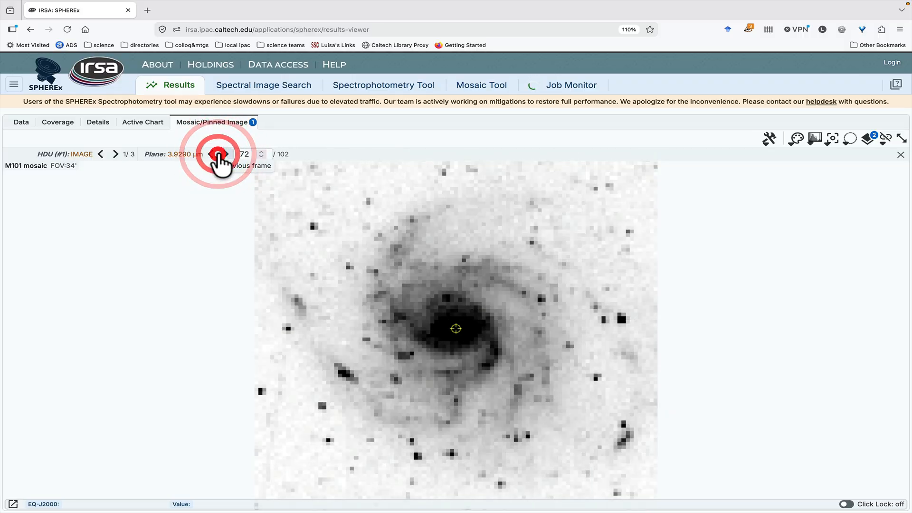
pyautogui.click(221, 156)
pyautogui.click(221, 156)
pyautogui.click(220, 156)
pyautogui.click(221, 156)
pyautogui.click(221, 156)
pyautogui.click(221, 155)
pyautogui.click(220, 155)
pyautogui.click(220, 155)
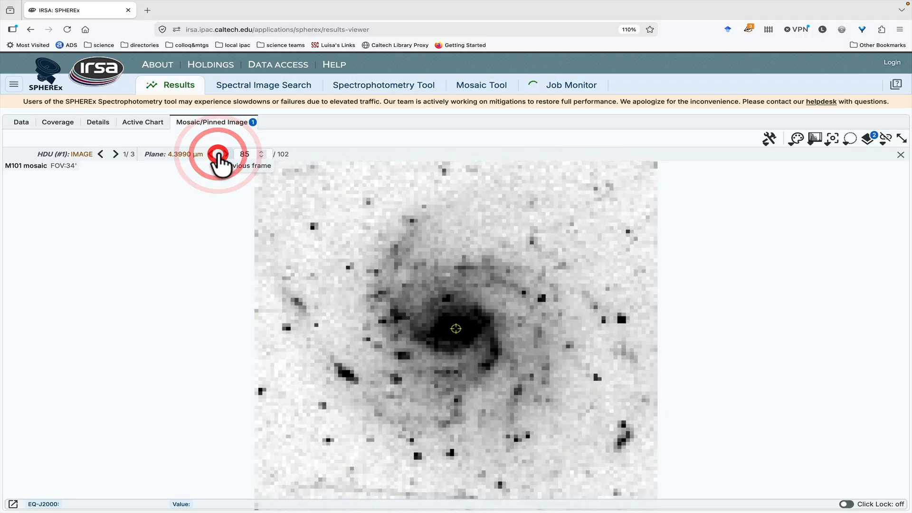
pyautogui.click(219, 155)
pyautogui.click(220, 154)
pyautogui.click(219, 155)
pyautogui.click(220, 155)
pyautogui.click(219, 155)
pyautogui.click(219, 155)
pyautogui.click(219, 155)
pyautogui.click(219, 155)
pyautogui.click(218, 155)
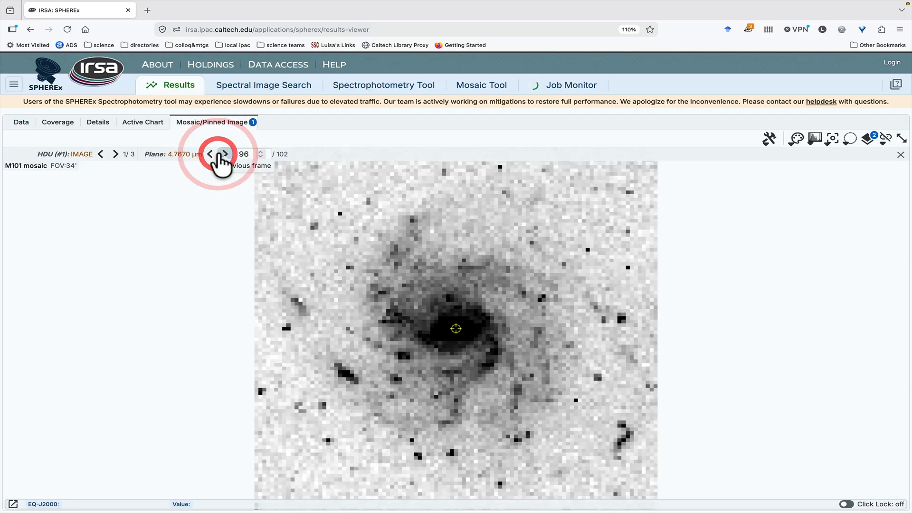
pyautogui.click(219, 155)
pyautogui.click(218, 155)
pyautogui.click(218, 154)
pyautogui.click(219, 155)
pyautogui.click(218, 155)
pyautogui.click(220, 156)
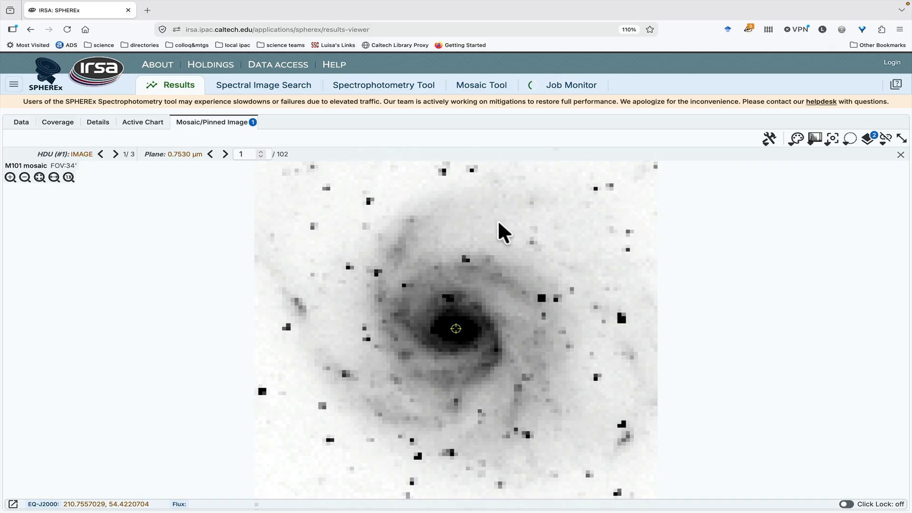
# - Extract a spectrum through all cube planes at the M101 nucleus, pixel (50,50), with a 1×1 aperture, and pin its chart and table
pyautogui.click(769, 139)
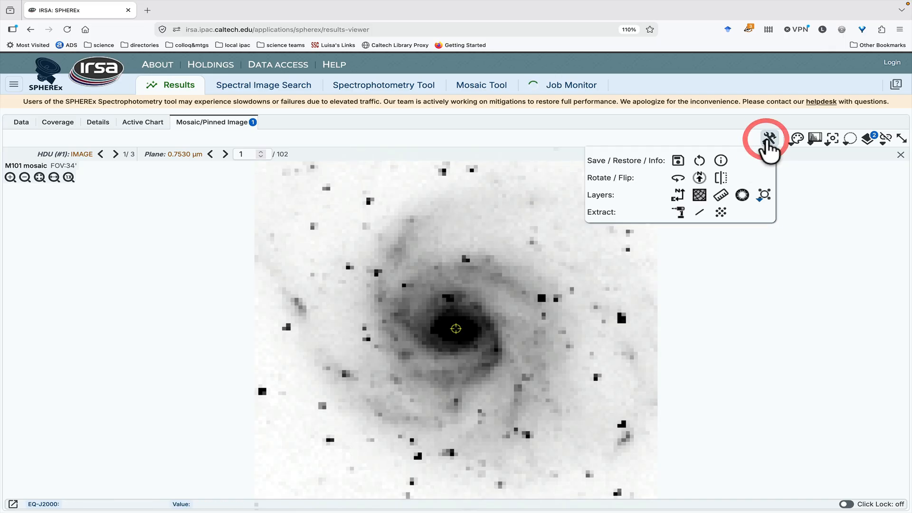
pyautogui.click(678, 213)
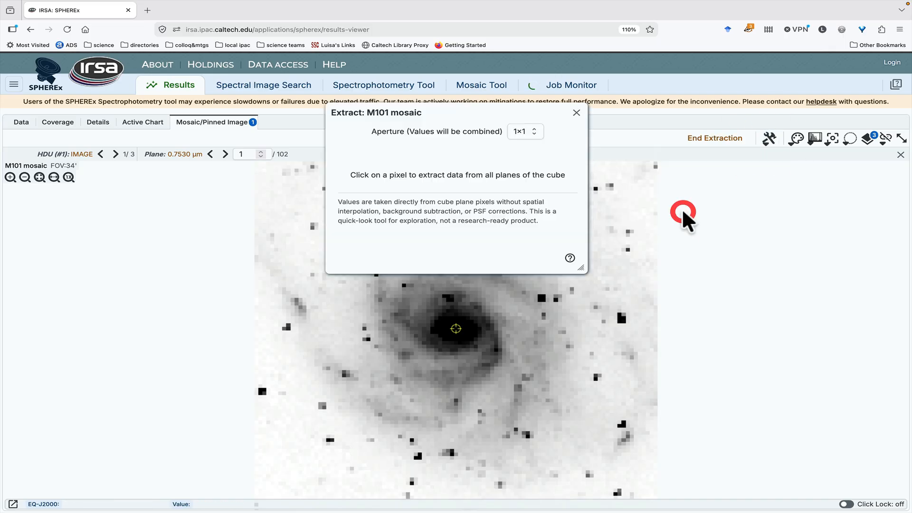
pyautogui.click(533, 133)
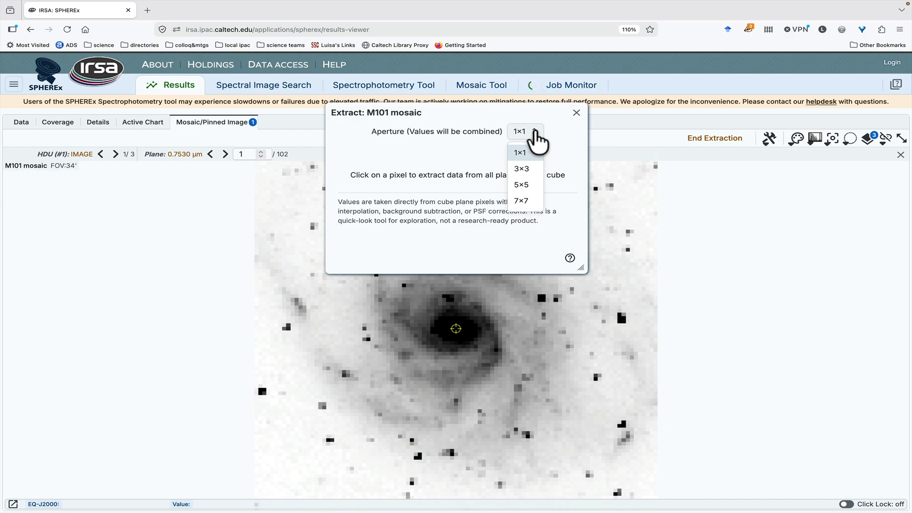
pyautogui.click(535, 132)
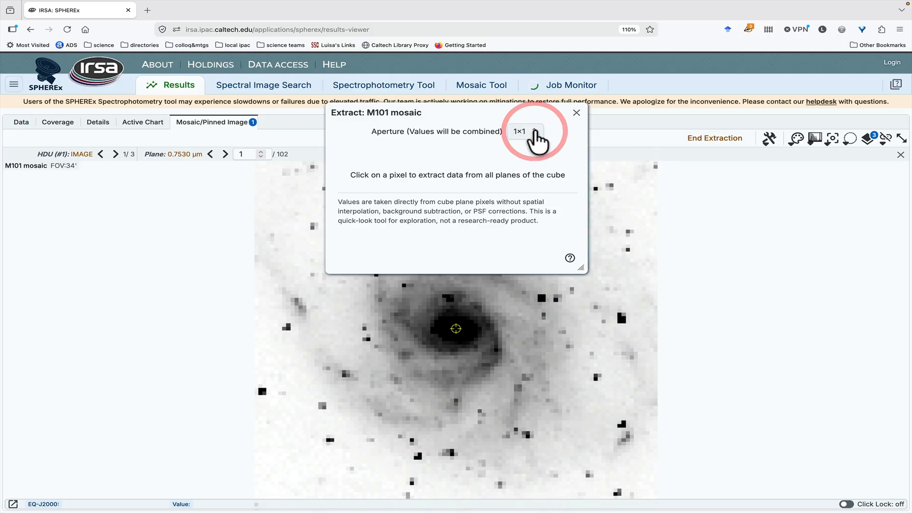
pyautogui.click(454, 329)
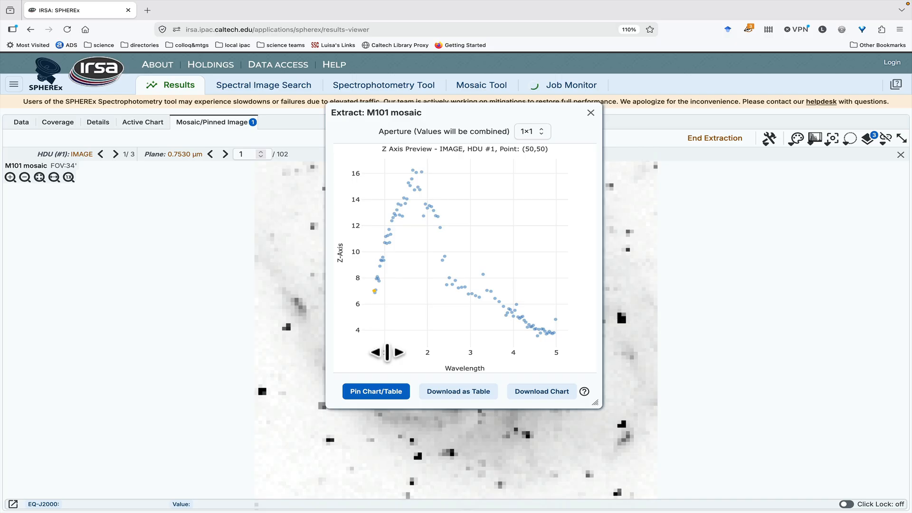
pyautogui.click(397, 394)
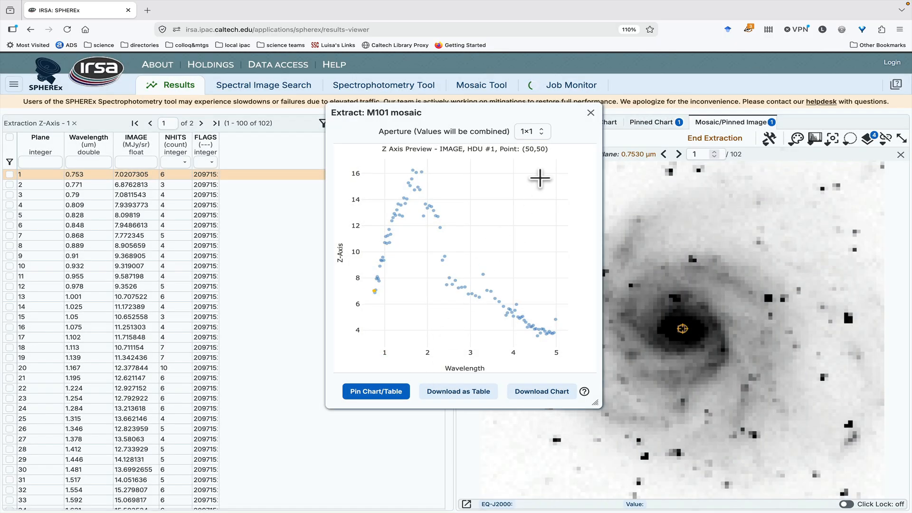
# - Move the extraction dialog off the results view, look at the pinned spectrum chart, and return to the mosaic image
pyautogui.moveTo(492, 111); pyautogui.dragTo(332, 109)
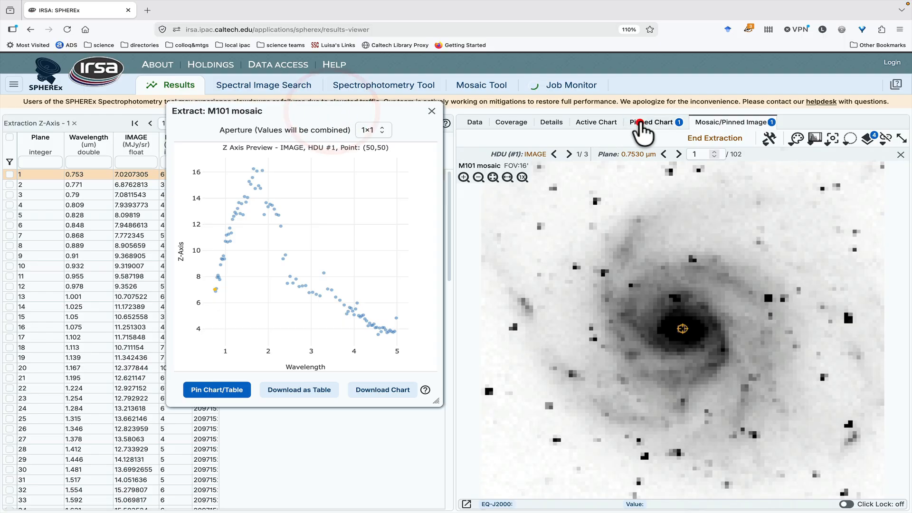
pyautogui.click(640, 124)
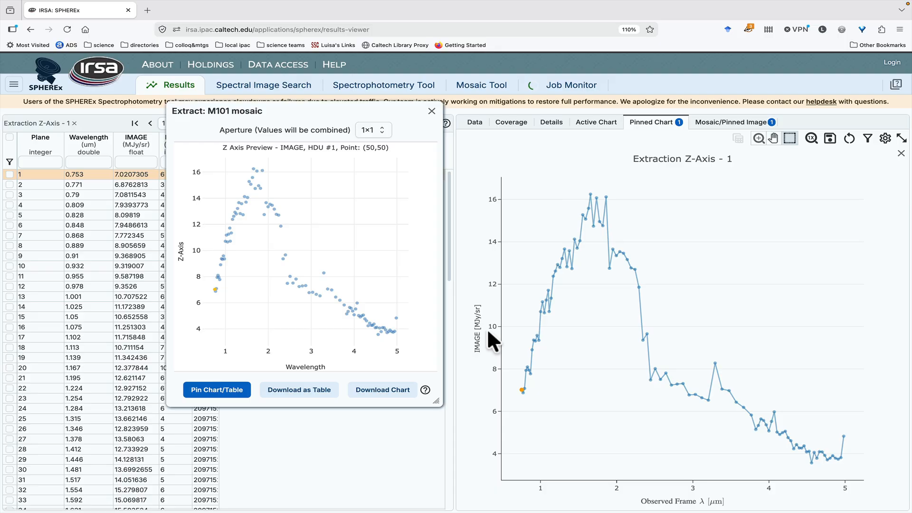
pyautogui.click(715, 124)
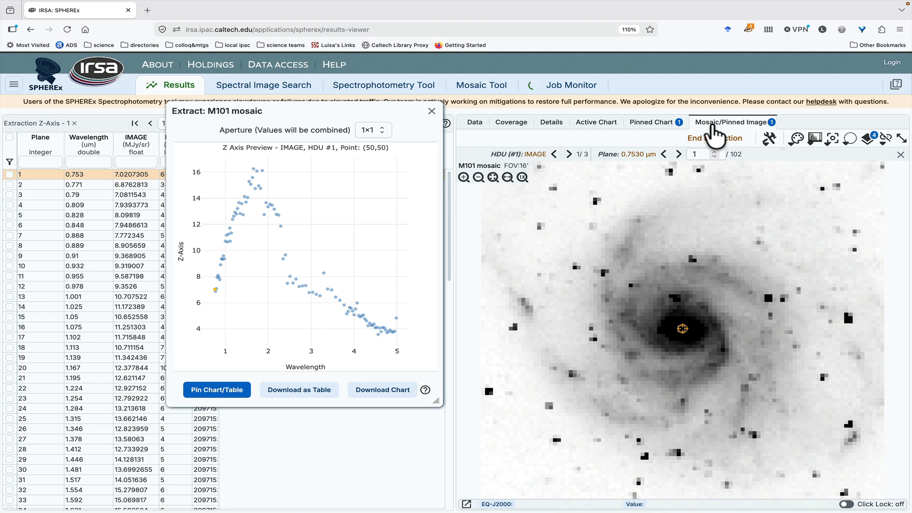
# - Extract and pin spectra at three spiral-arm pixels of the mosaic: (10,57), (65,33) and (37,43)
pyautogui.click(521, 302)
pyautogui.click(221, 390)
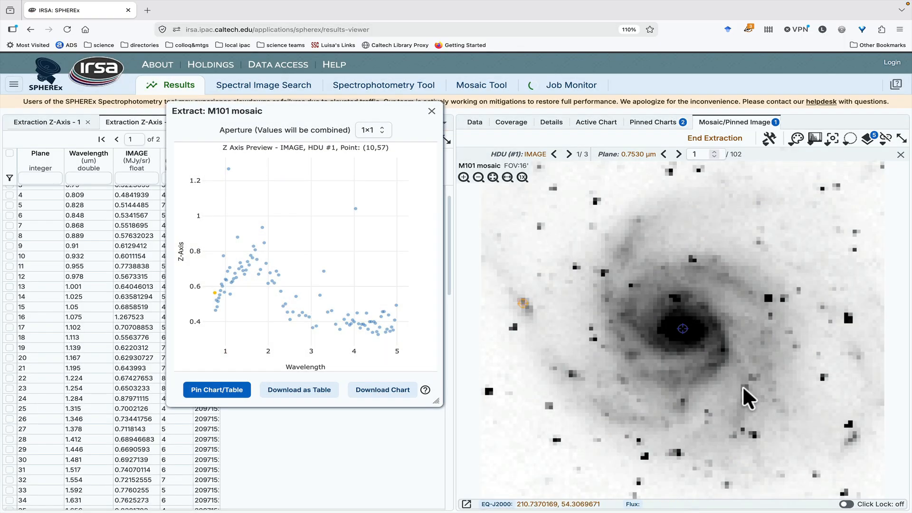
pyautogui.click(744, 389)
pyautogui.click(233, 389)
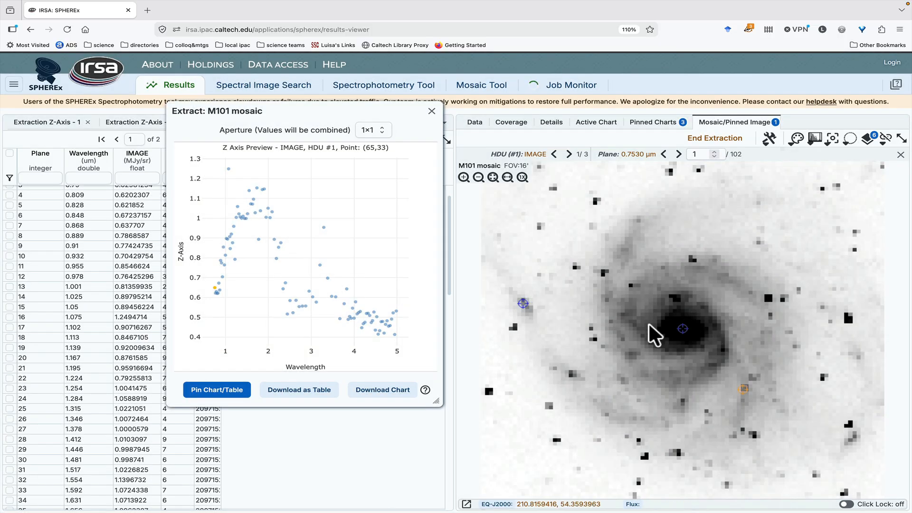
pyautogui.click(632, 356)
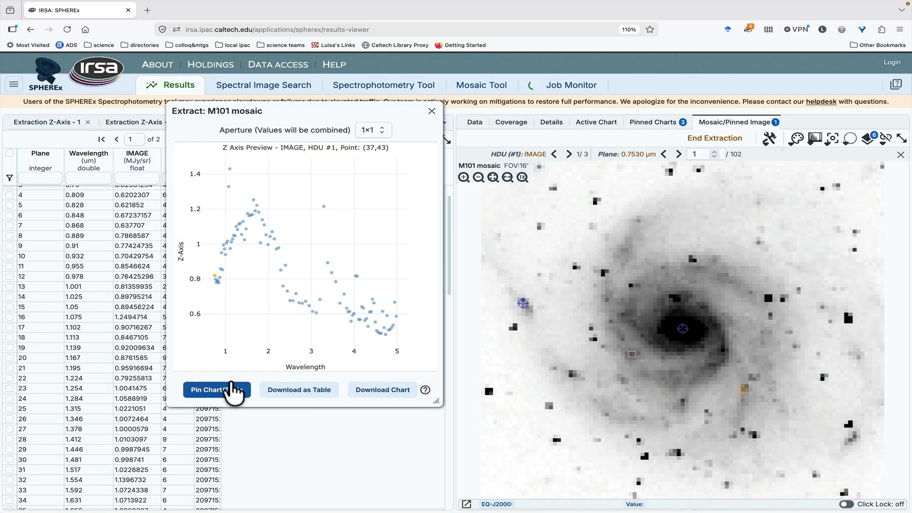
pyautogui.click(222, 388)
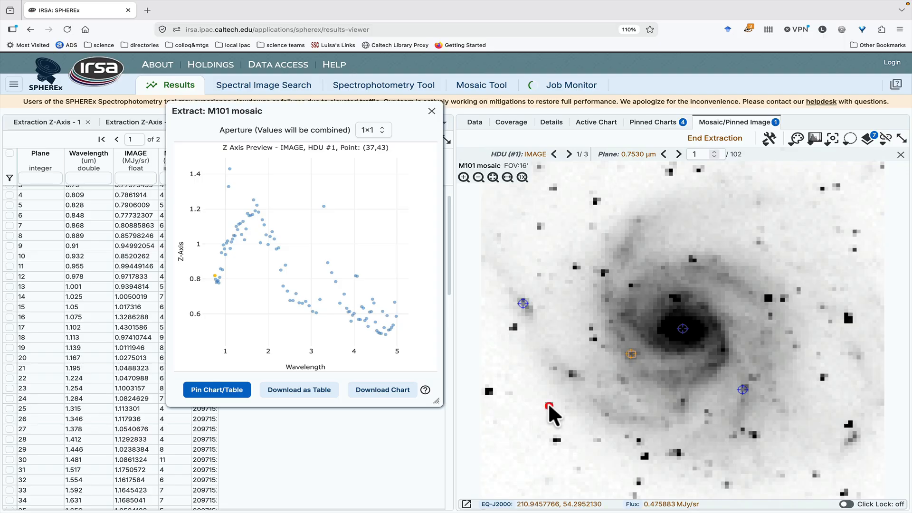
# - Extract and pin spectra at pixels (17,29), (58,69) and (71,59), including the dark point sources southeast and northwest of the nucleus
pyautogui.click(550, 407)
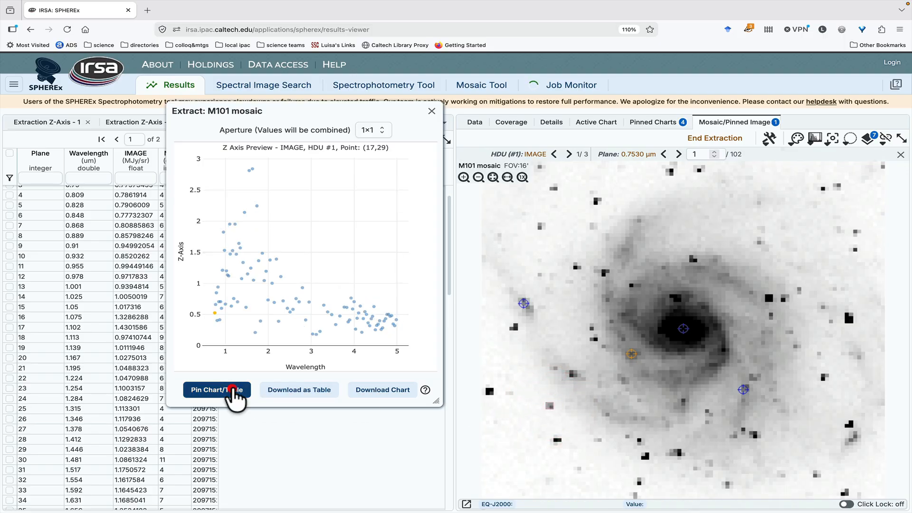
pyautogui.click(229, 389)
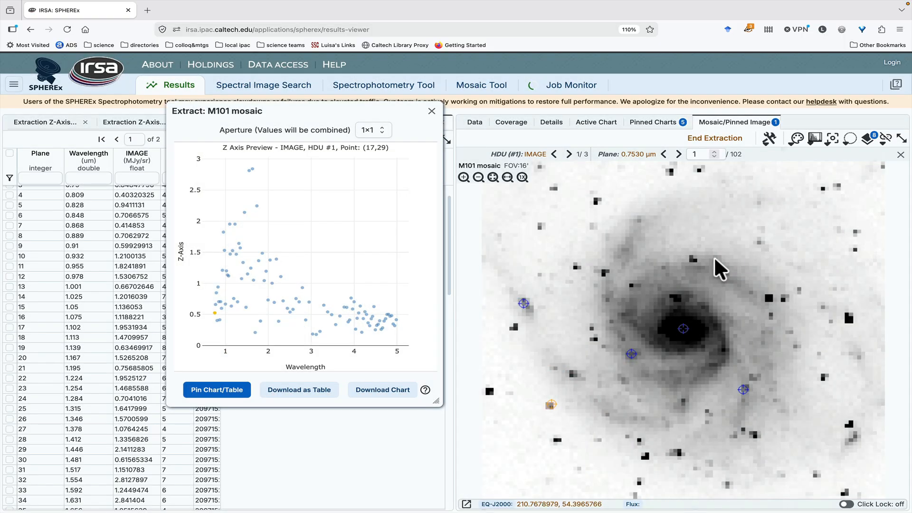
pyautogui.click(715, 260)
pyautogui.click(220, 391)
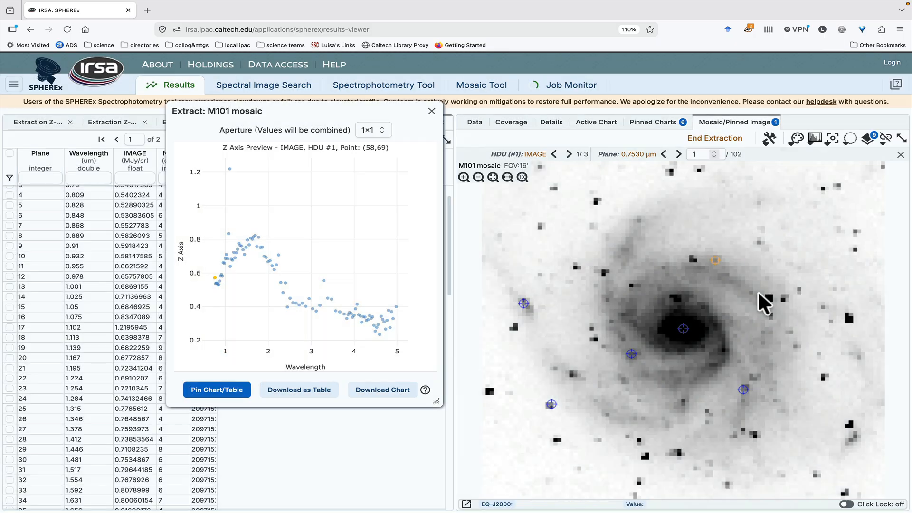
pyautogui.click(767, 298)
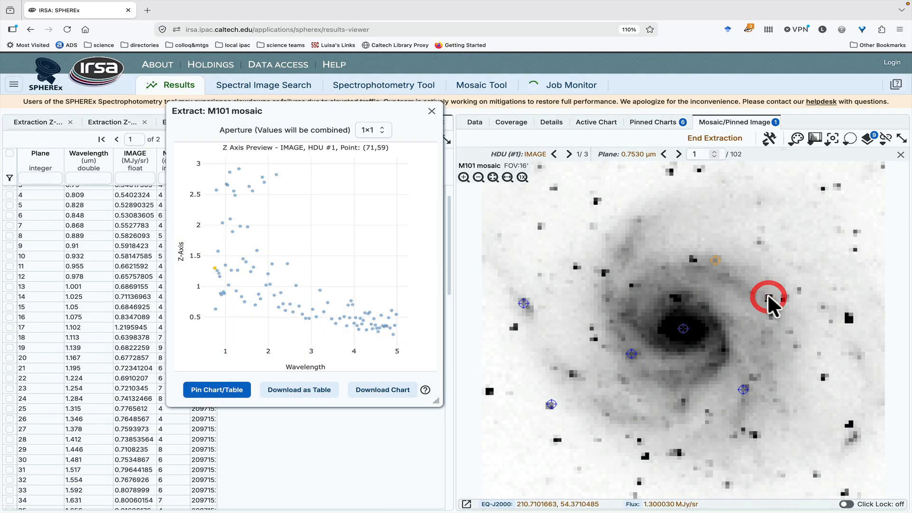
pyautogui.click(224, 388)
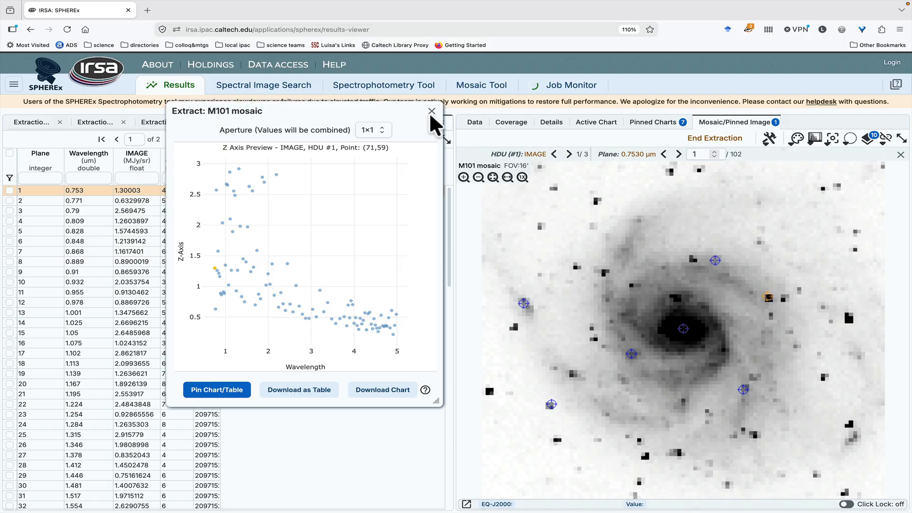
# - Close the extraction dialog, compare all the pinned spectrum charts, and return to the mosaic image
pyautogui.click(432, 111)
pyautogui.click(652, 125)
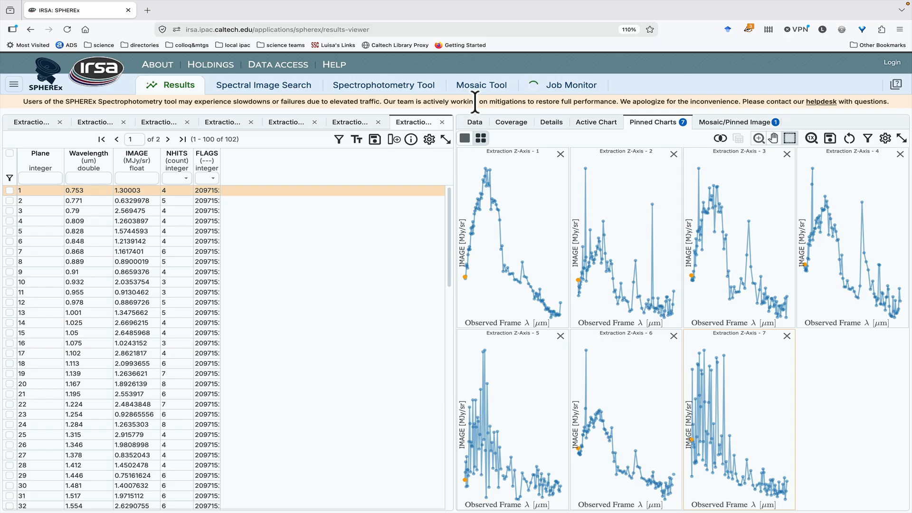
pyautogui.click(715, 125)
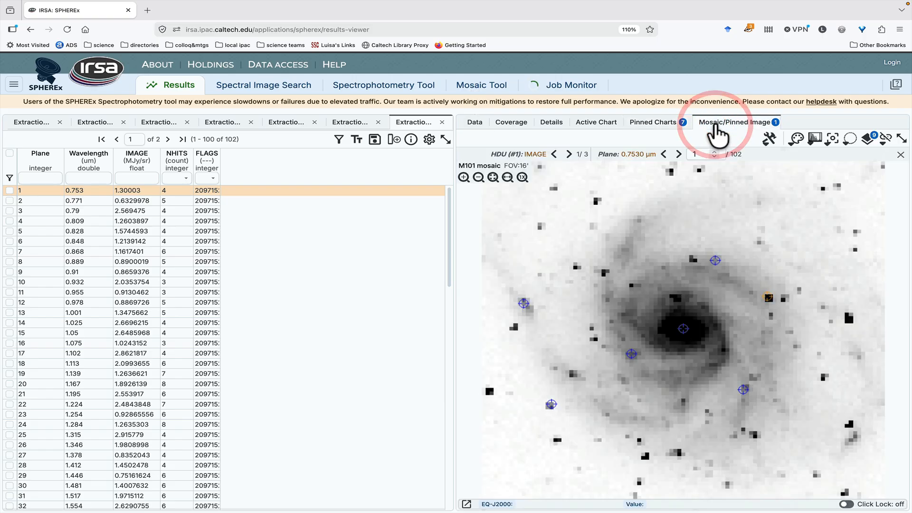